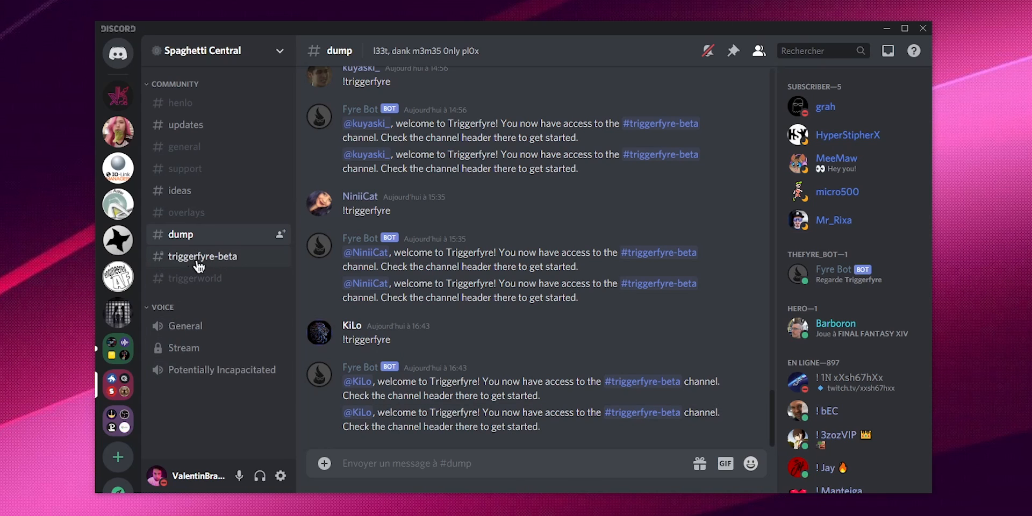
- Expand the #triggerfyre-beta channel topic in Discord to reach the TriggerFyre website link
click(231, 268)
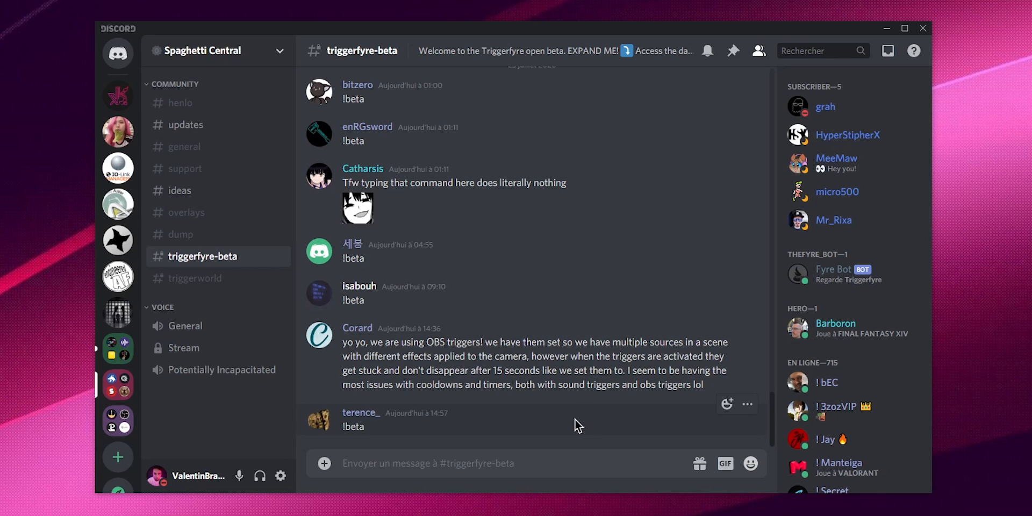
click(584, 52)
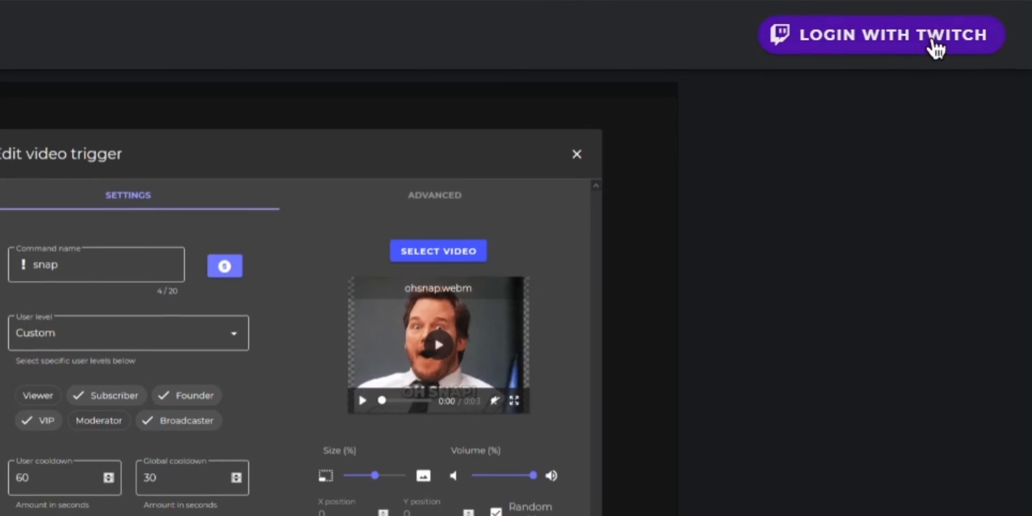
- Log in to TriggerFyre with Twitch, entering the Twitch username in the Identifiant field
click(935, 47)
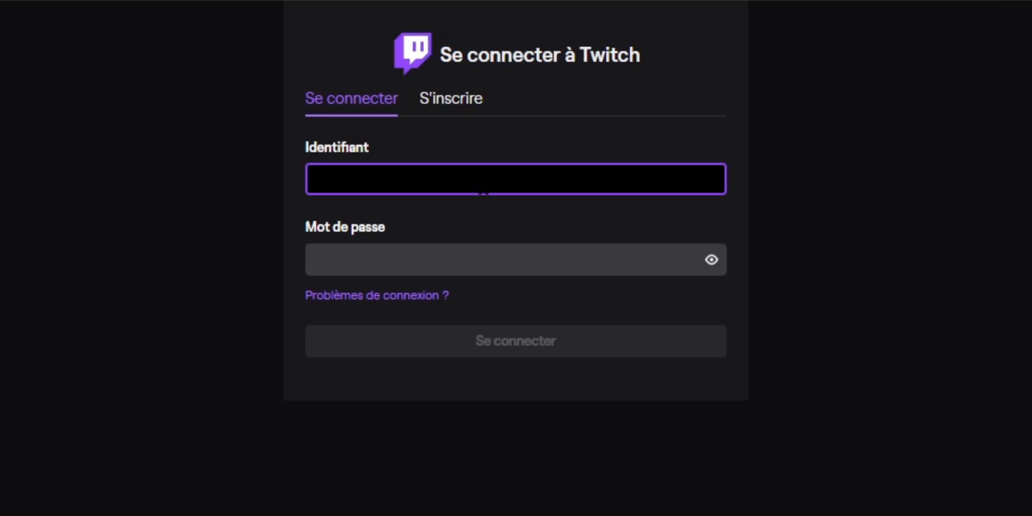
click(483, 192)
text(valentinbraem)
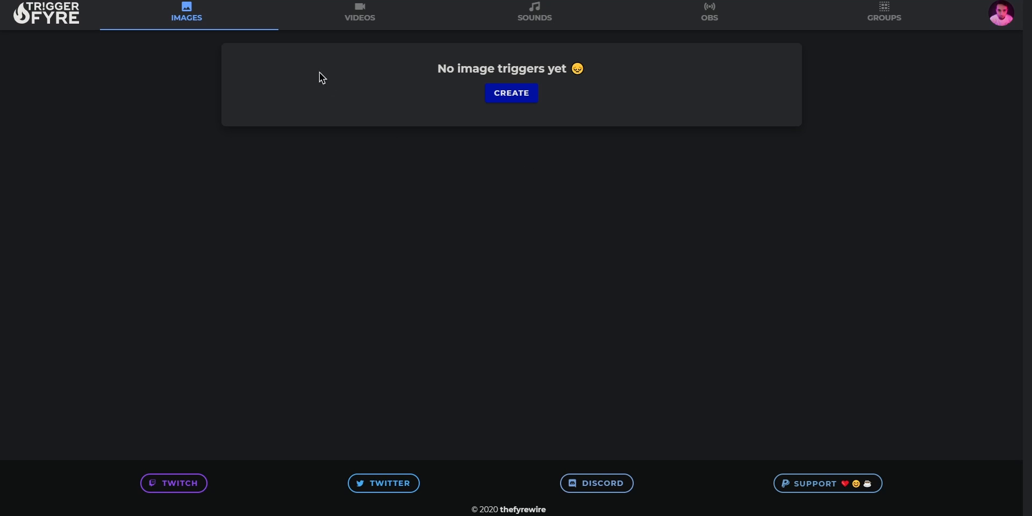
- Switch to the Videos list showing honteux and pingu, dismissing an unsaved new video trigger
click(356, 26)
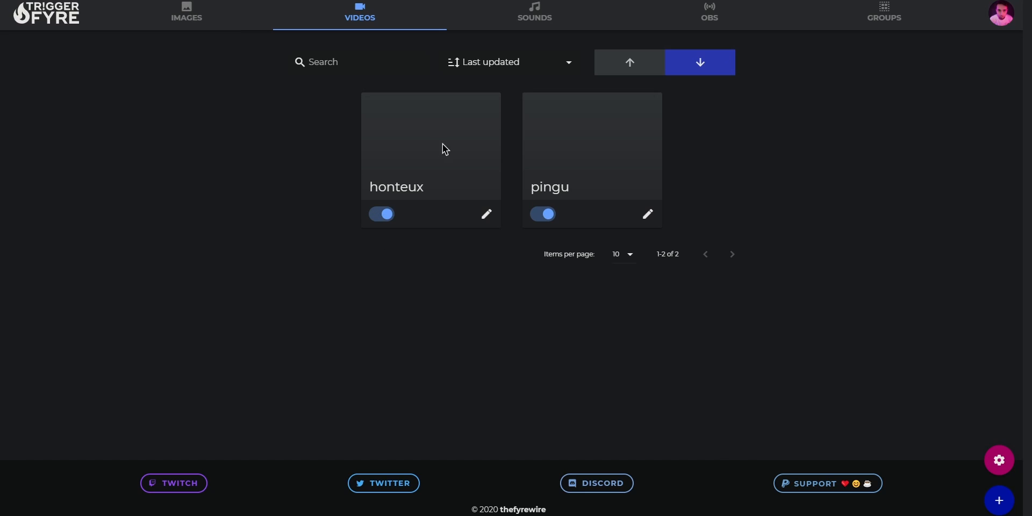
mouse_move(454, 182)
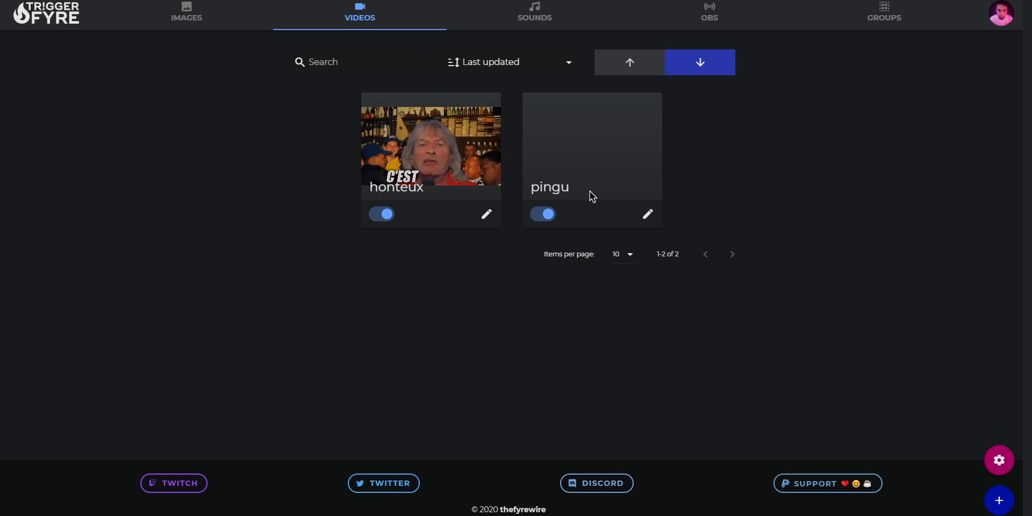
mouse_move(589, 186)
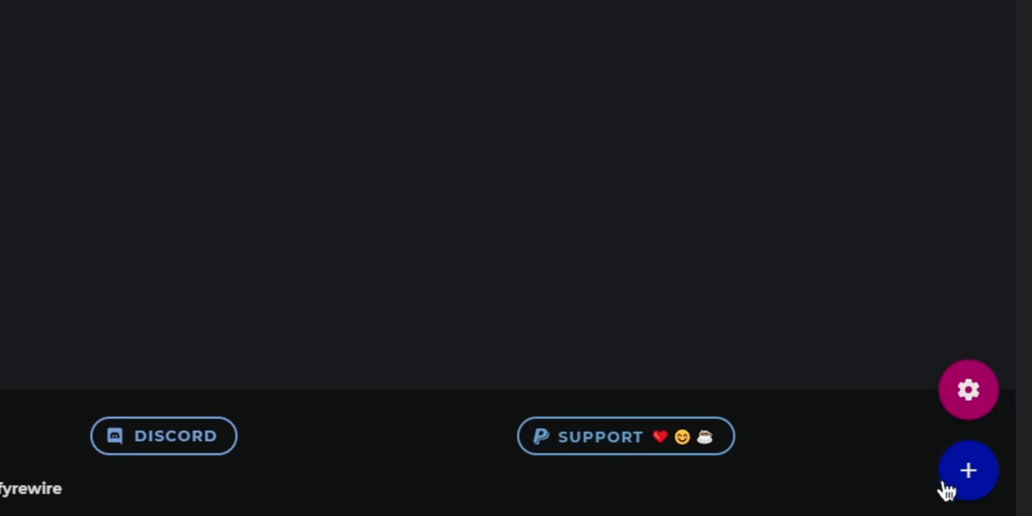
click(974, 488)
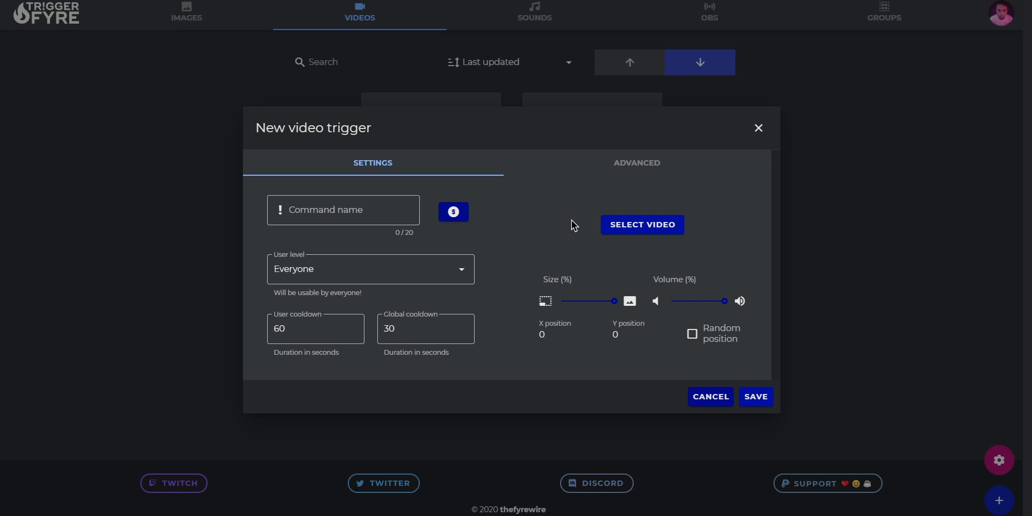
click(763, 135)
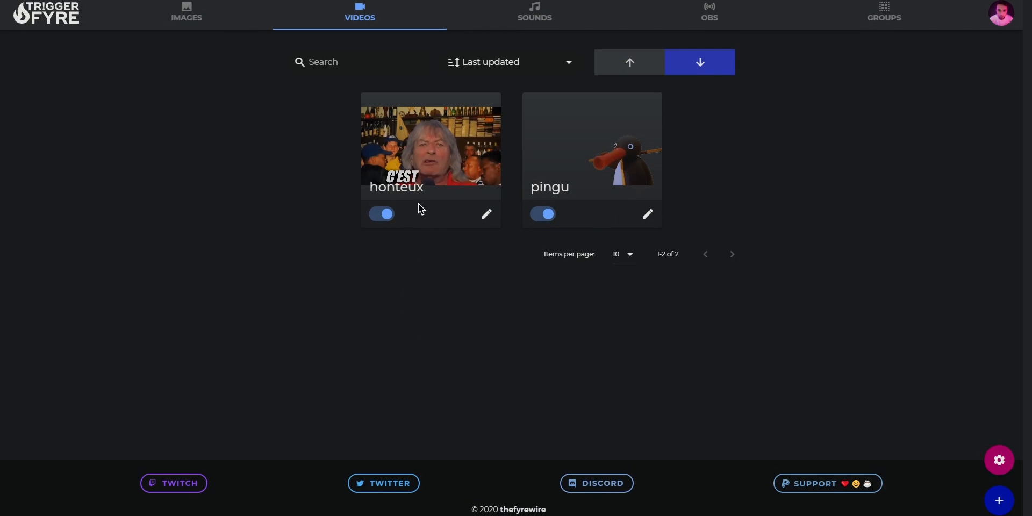
- Edit the pingu trigger and open its NOOT NOOT reward settings
click(648, 214)
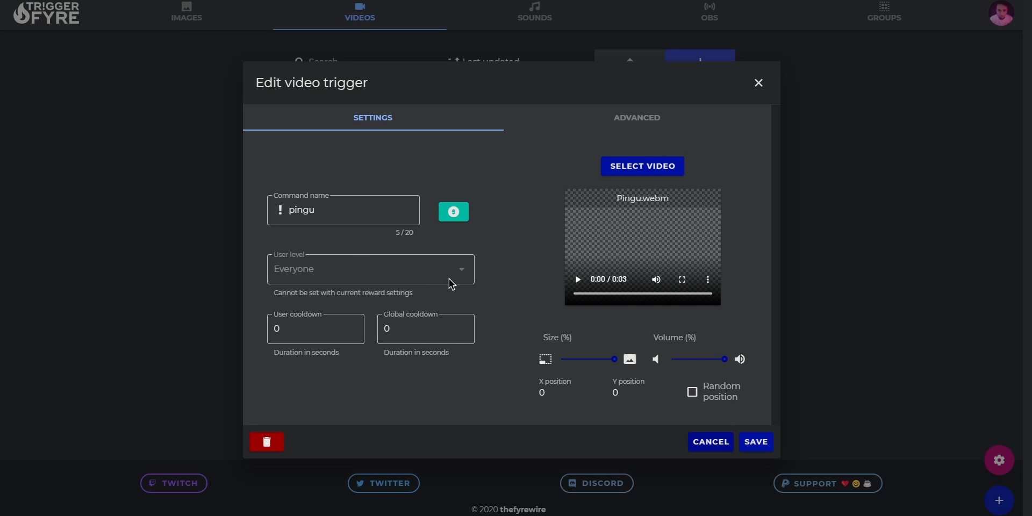
click(454, 220)
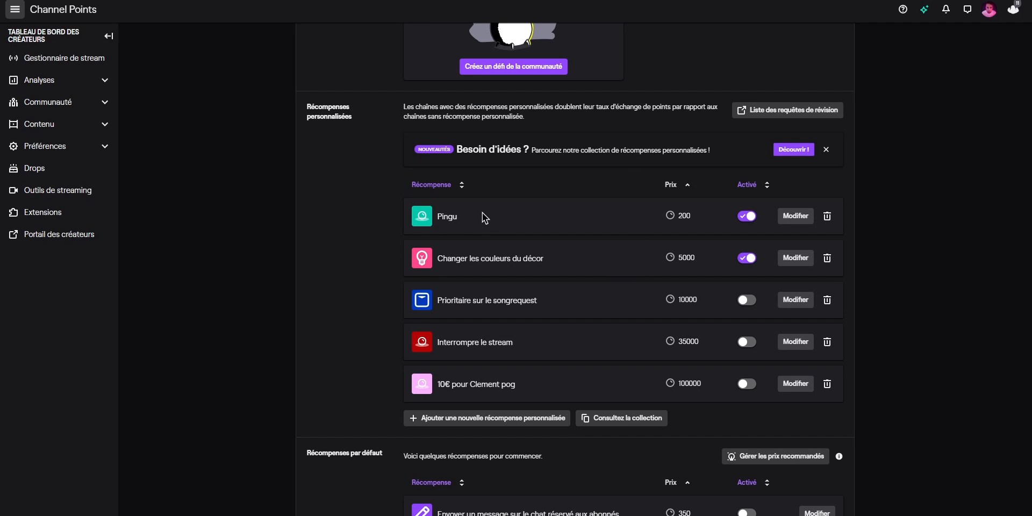
click(795, 215)
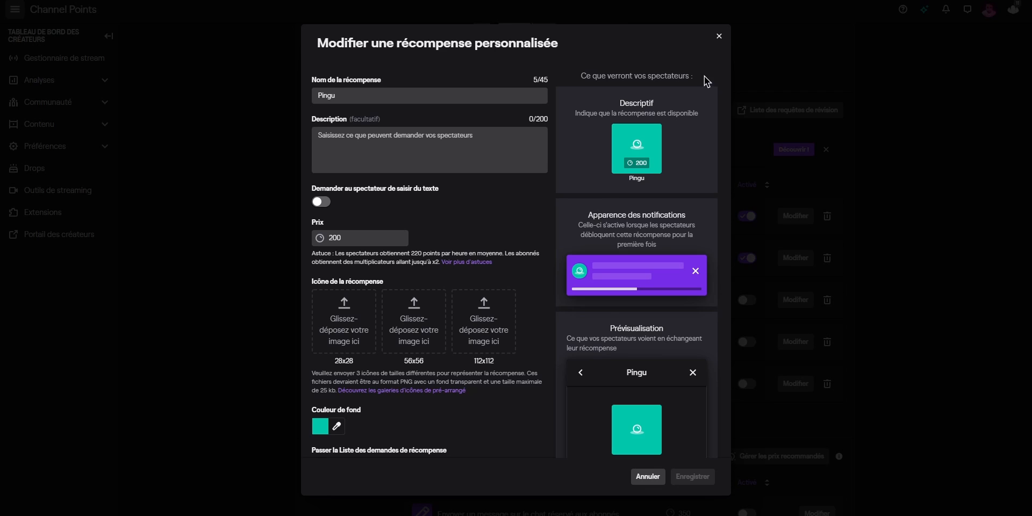
click(719, 36)
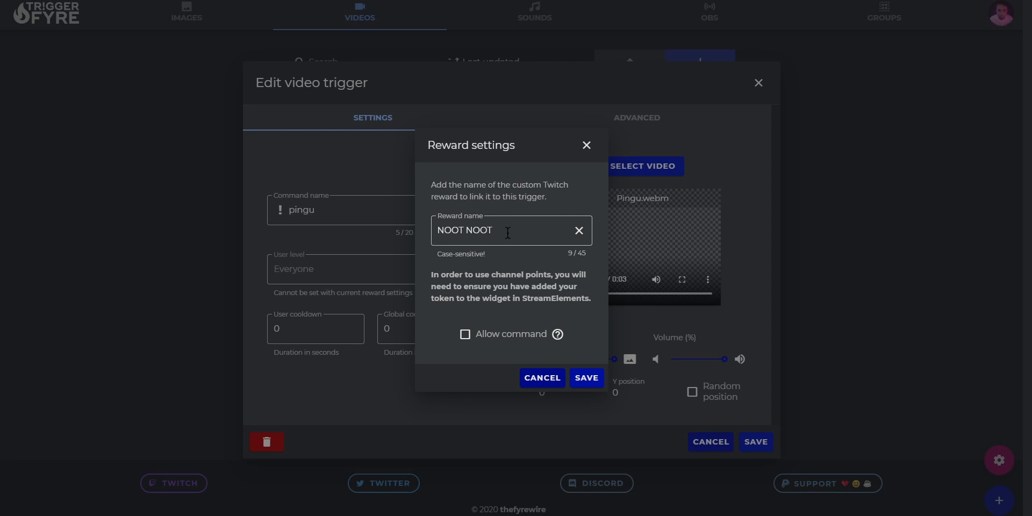
- Replace the reward name NOOT NOOT with Pingu and save the reward settings
click(463, 230)
triple_click(463, 230)
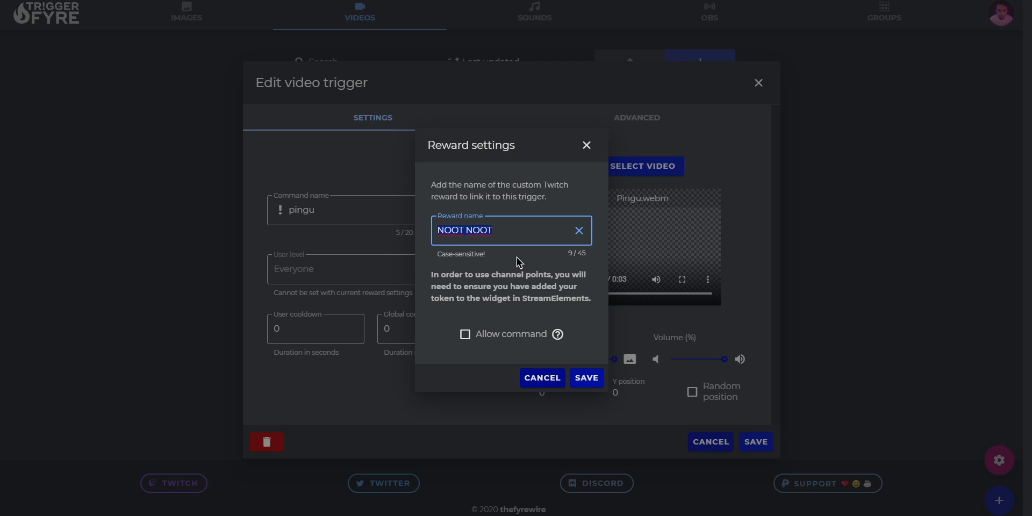
text(Pingu)
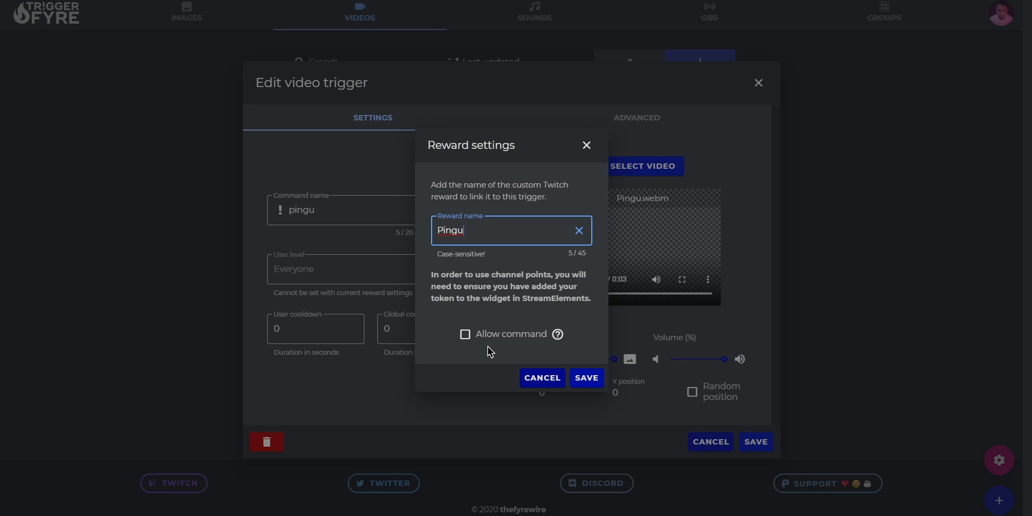
click(589, 381)
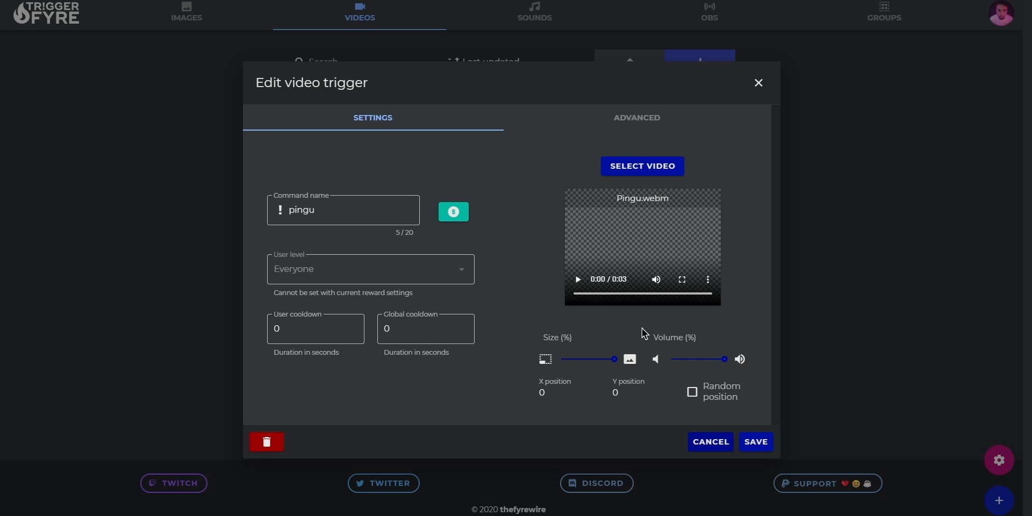
click(657, 166)
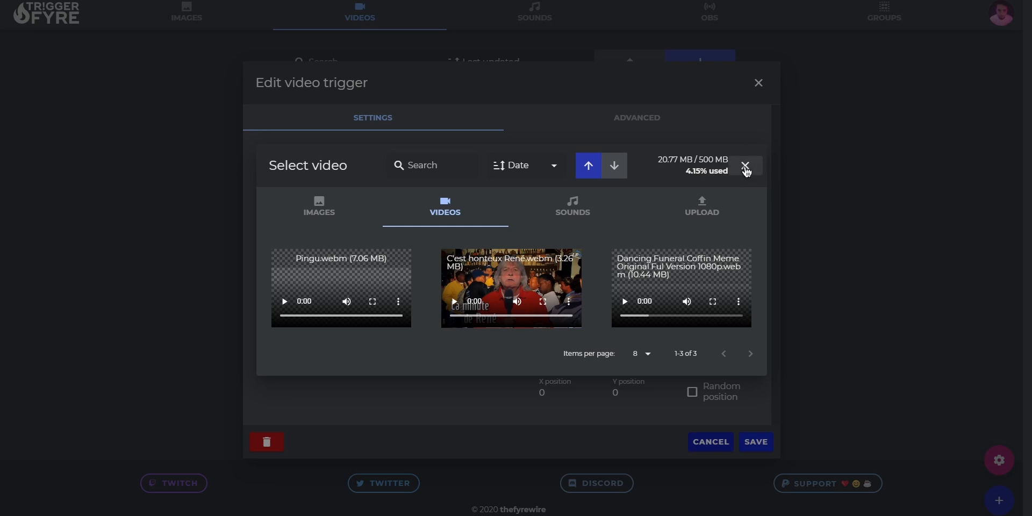
mouse_move(358, 314)
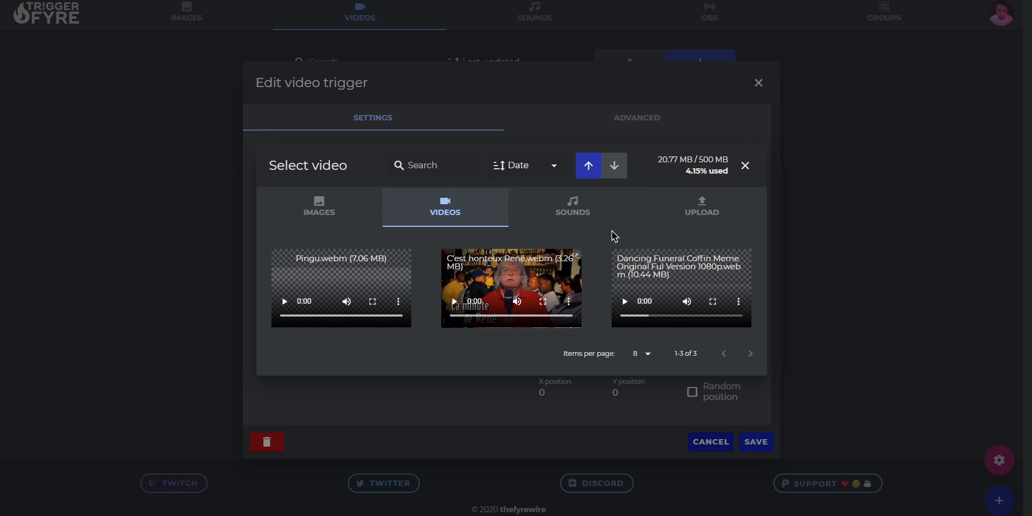
click(746, 166)
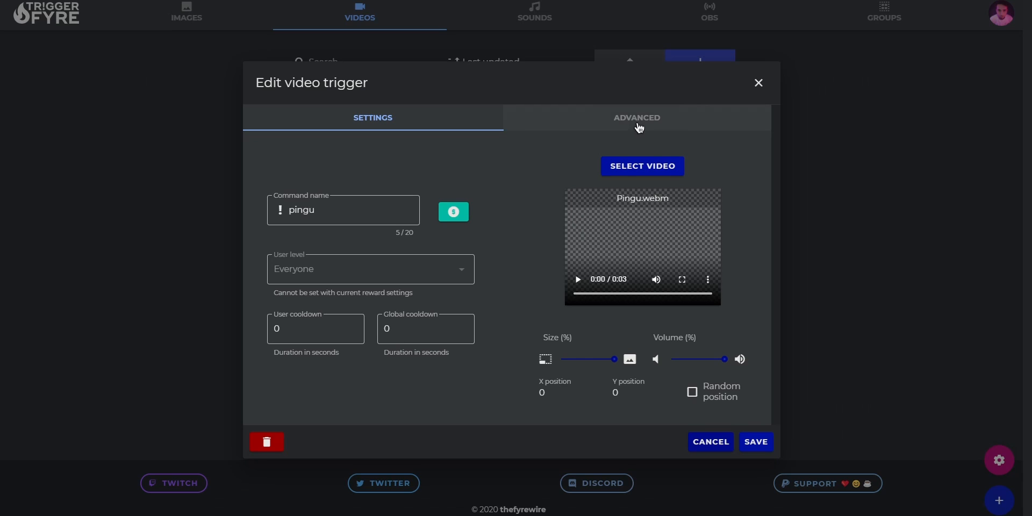
- Switch the pingu trigger editor to its Advanced tab
click(638, 124)
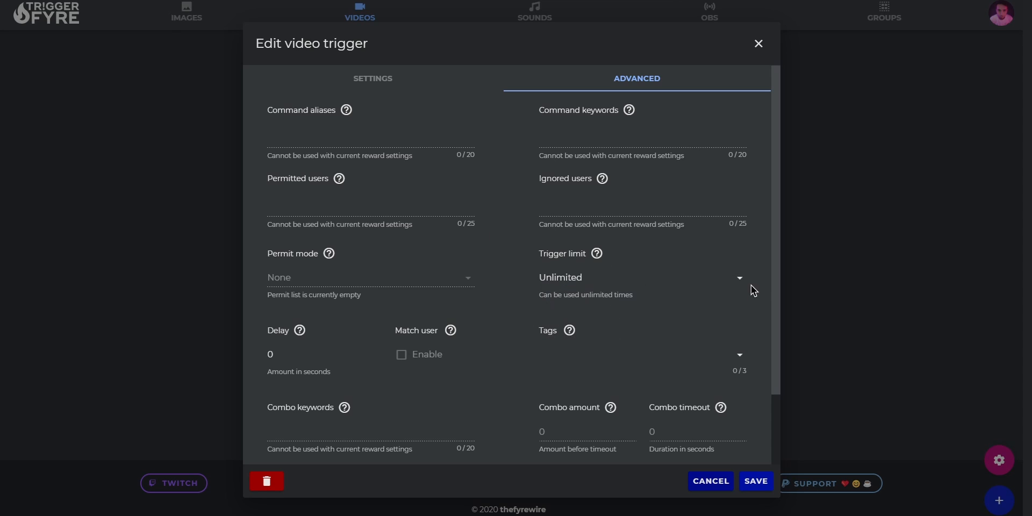
- Keep the pingu trigger limit on Unlimited and scroll through the remaining advanced fields
click(736, 279)
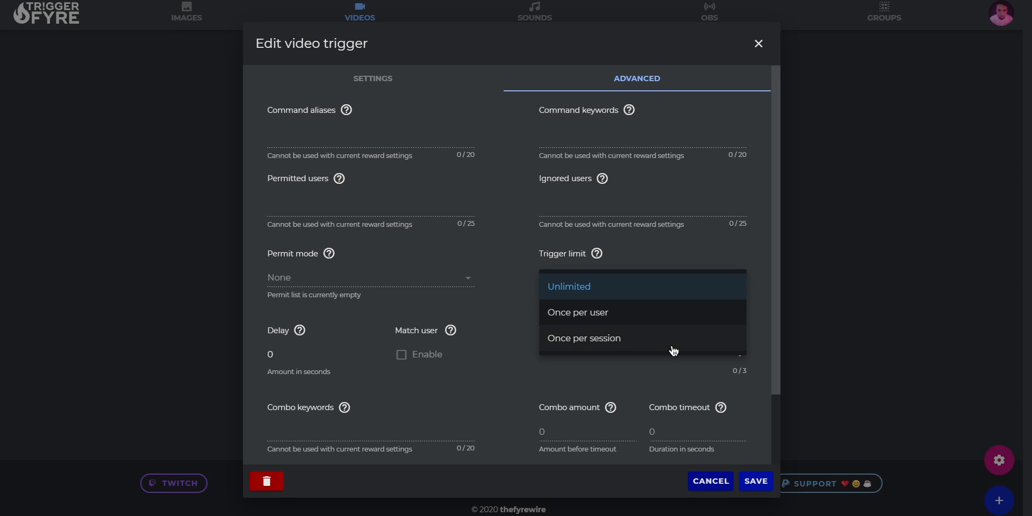
click(515, 318)
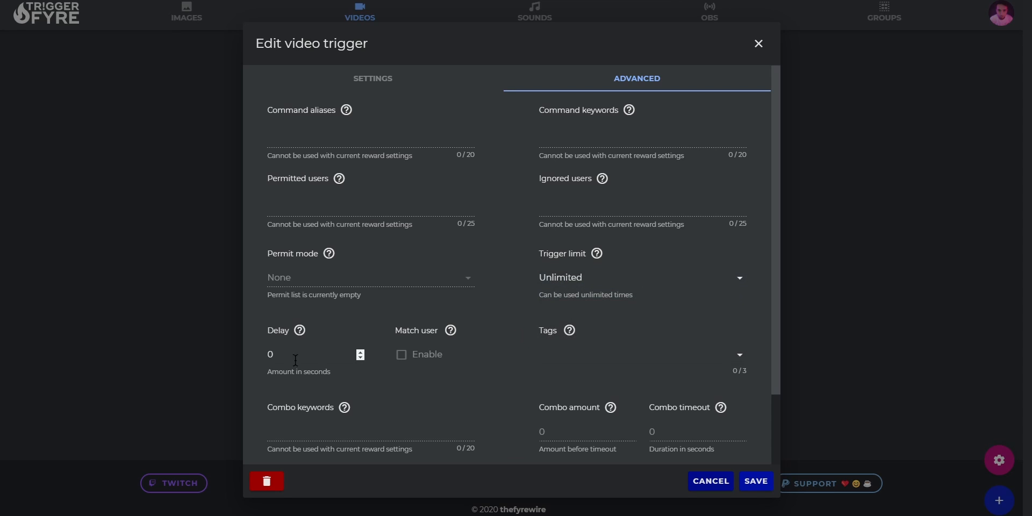
scroll(509, 398, down, 2)
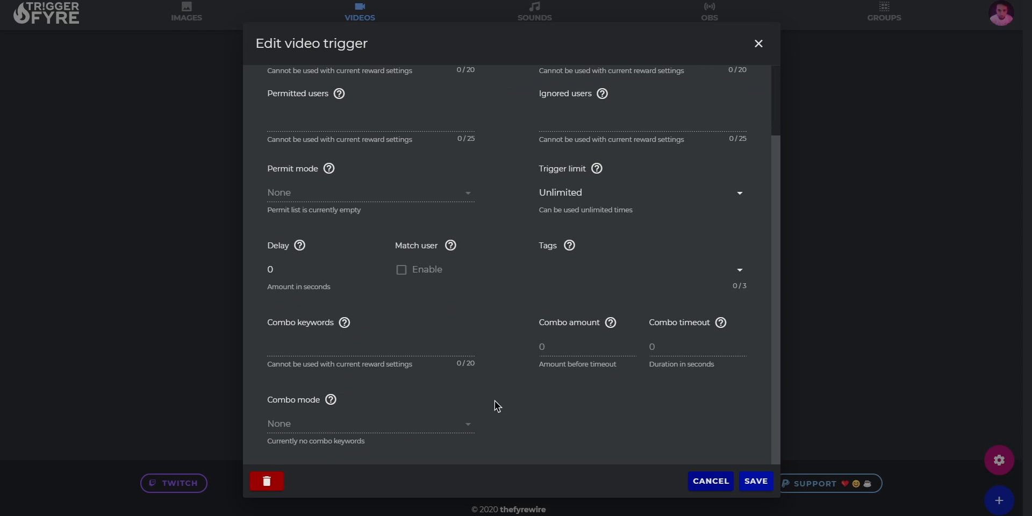
scroll(516, 410, up, 2)
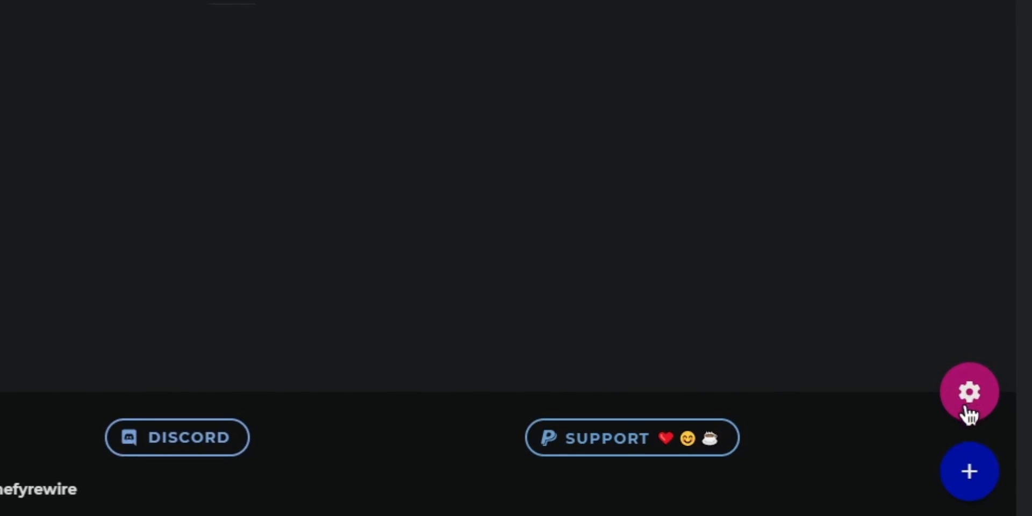
- Open TriggerFyre settings containing the hidden account token
click(970, 406)
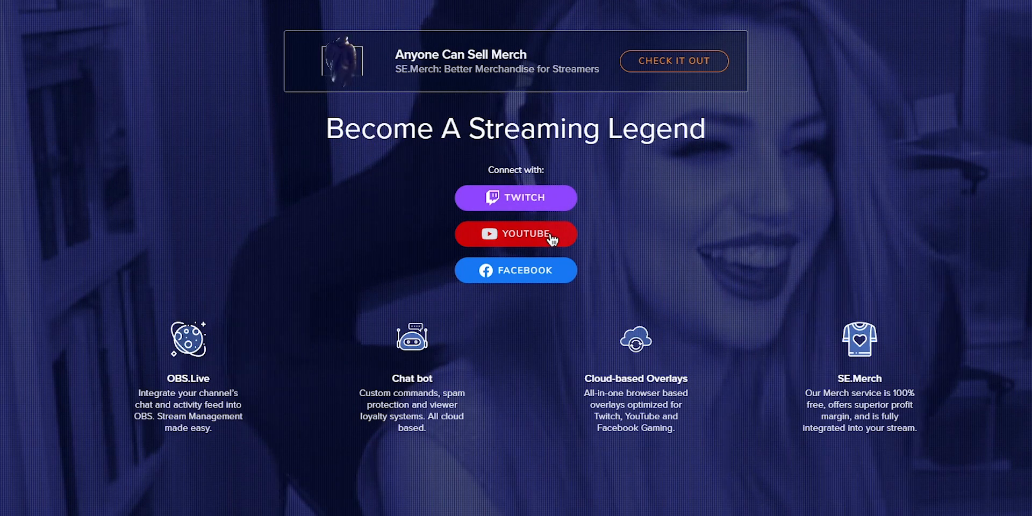
- Sign in to StreamElements with a Twitch account, entering the Twitch username
click(527, 207)
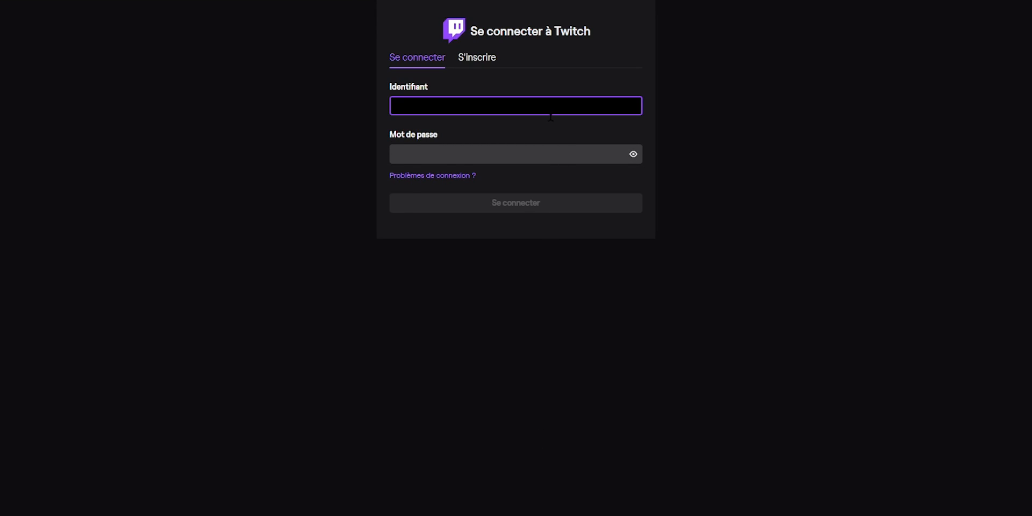
click(548, 113)
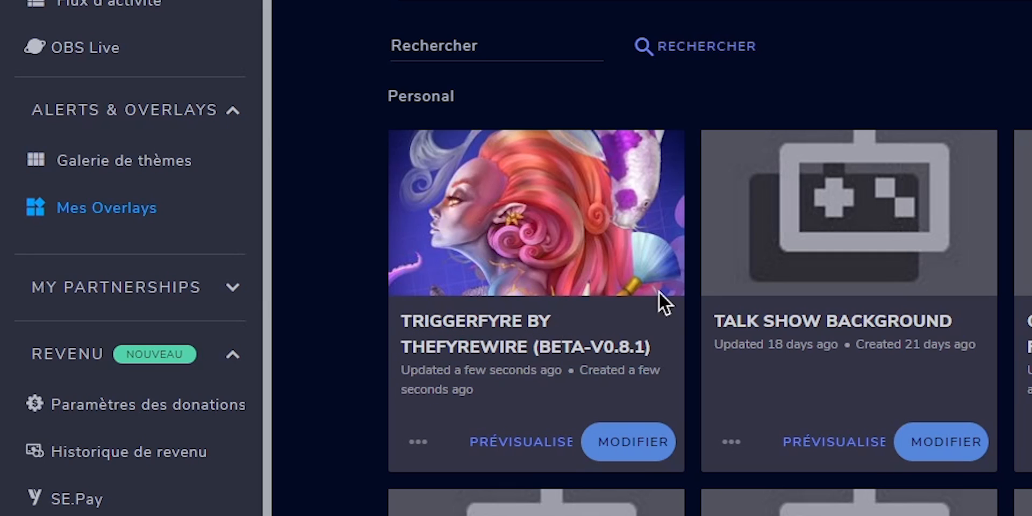
- Open the Triggerfyre by thefyrewire (Beta-v0.8.1) overlay in the overlay editor
click(633, 446)
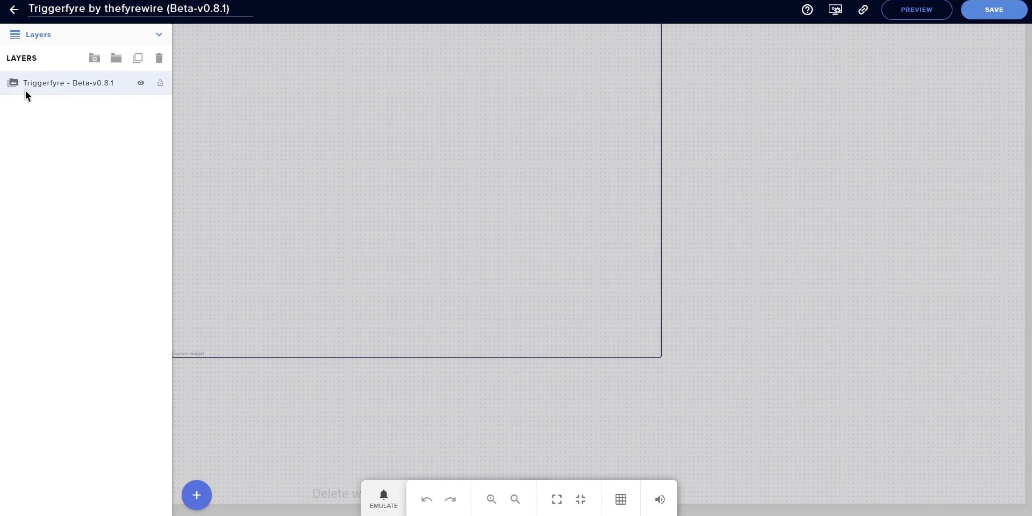
- On the Triggerfyre layer, set Command Options' 'Enable widget commands?' to No, then show the widget token setting
click(82, 89)
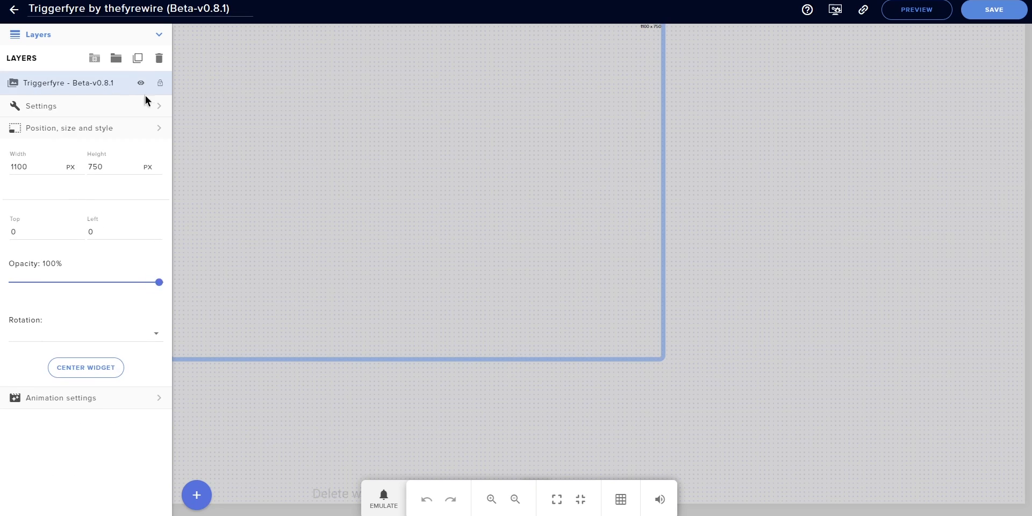
click(49, 113)
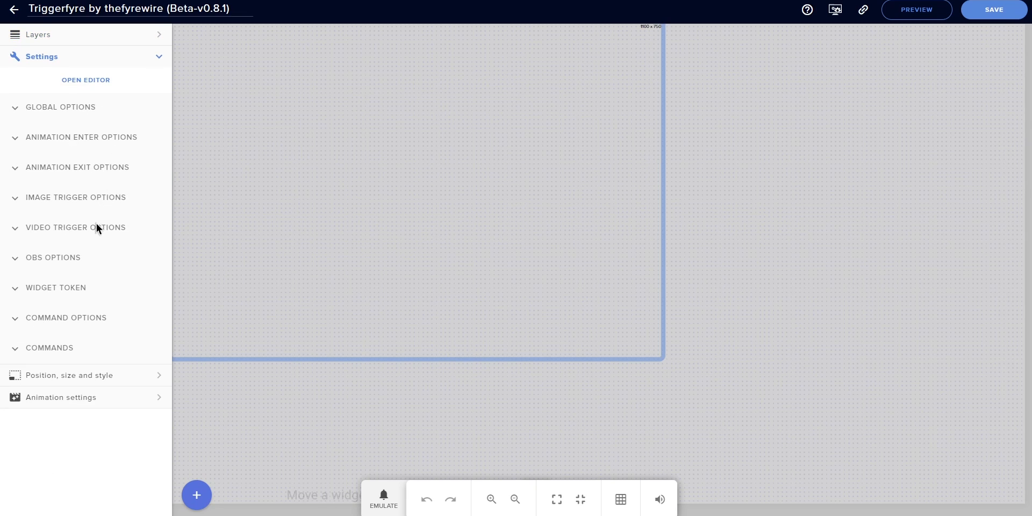
click(17, 138)
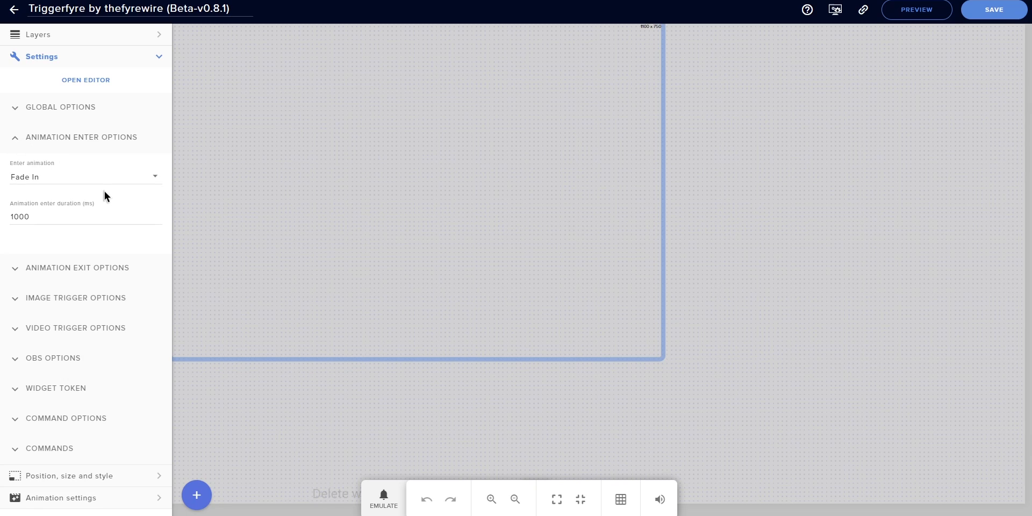
click(15, 138)
click(15, 318)
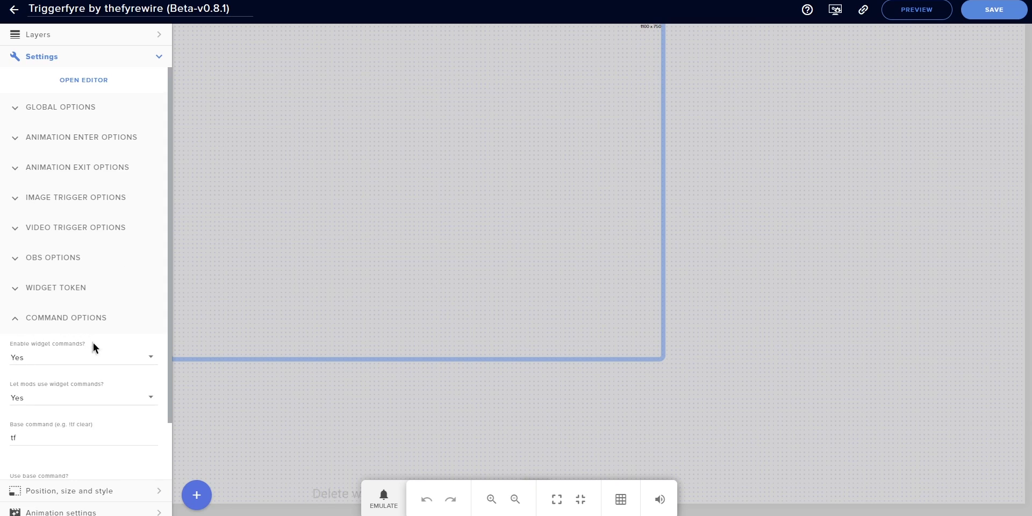
scroll(96, 349, down, 1)
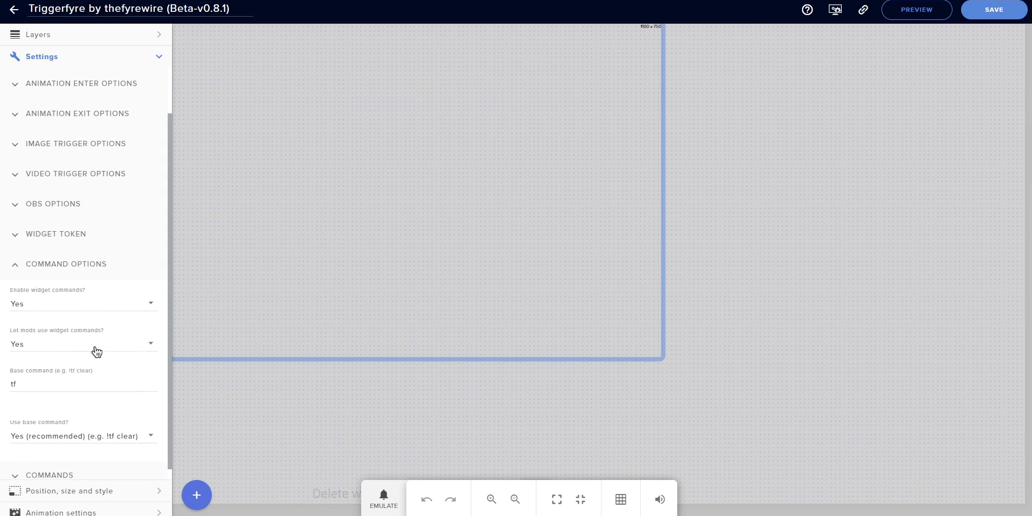
click(103, 311)
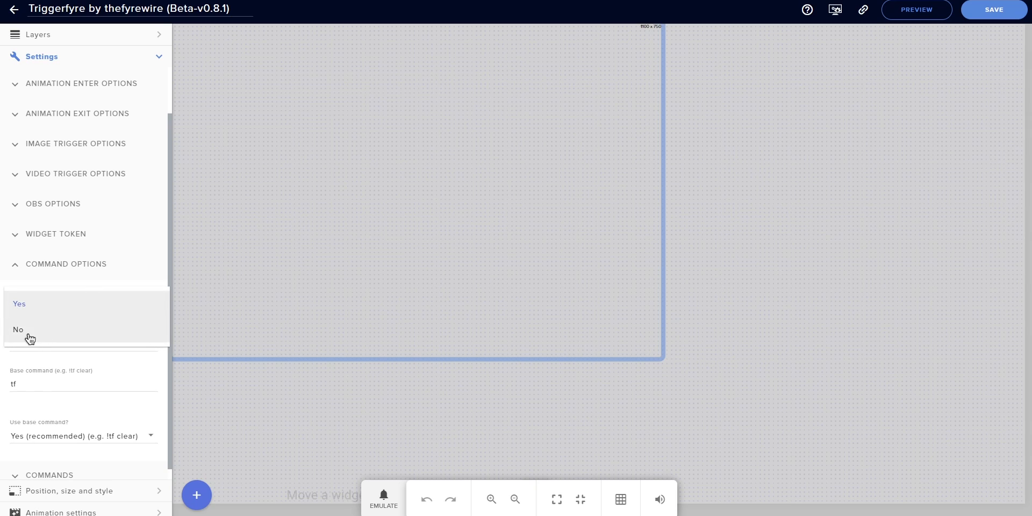
click(25, 337)
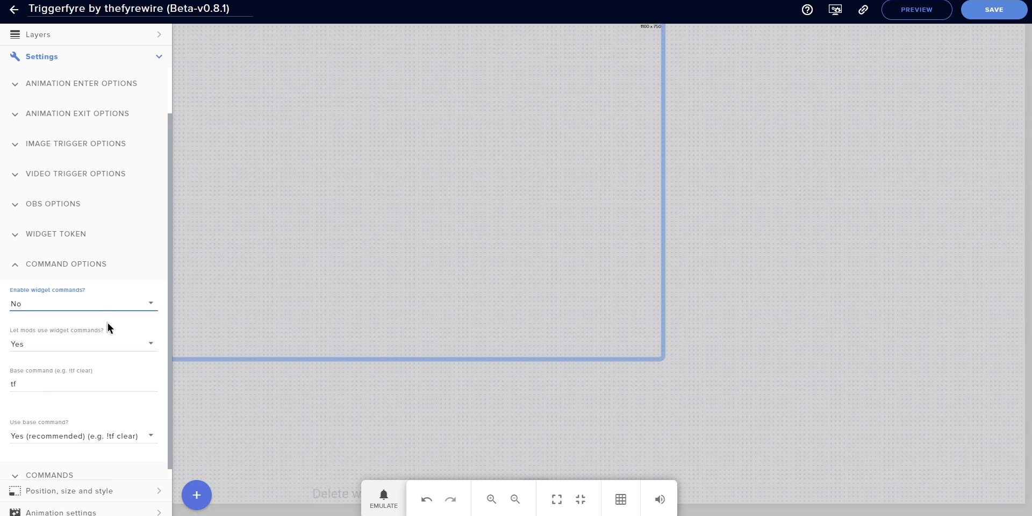
click(17, 273)
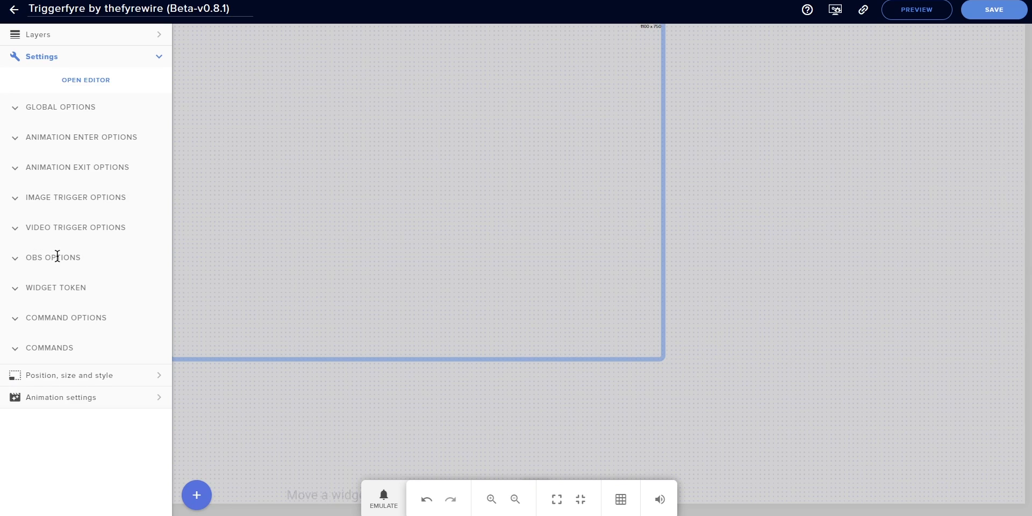
click(27, 289)
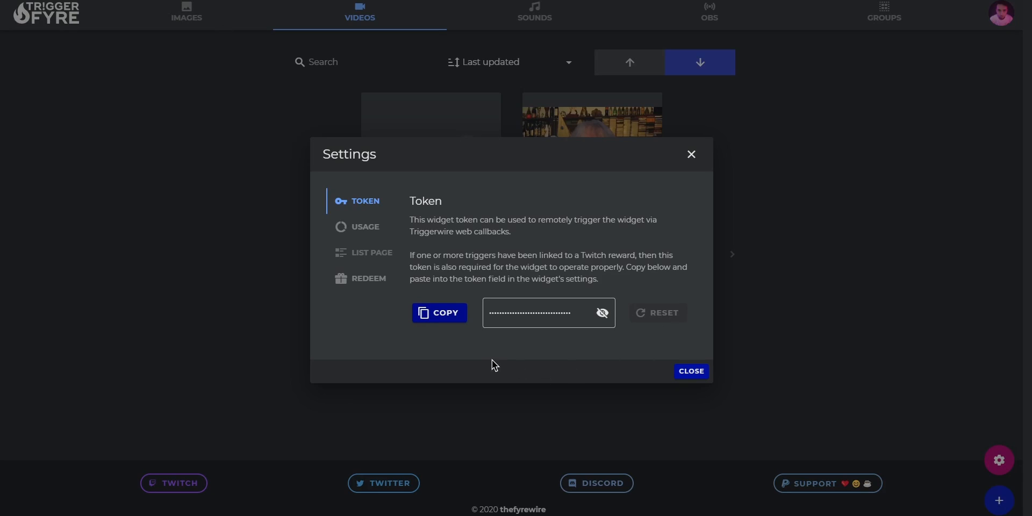
- Copy the widget token from TriggerFyre's Token page and return to the StreamElements editor
click(440, 318)
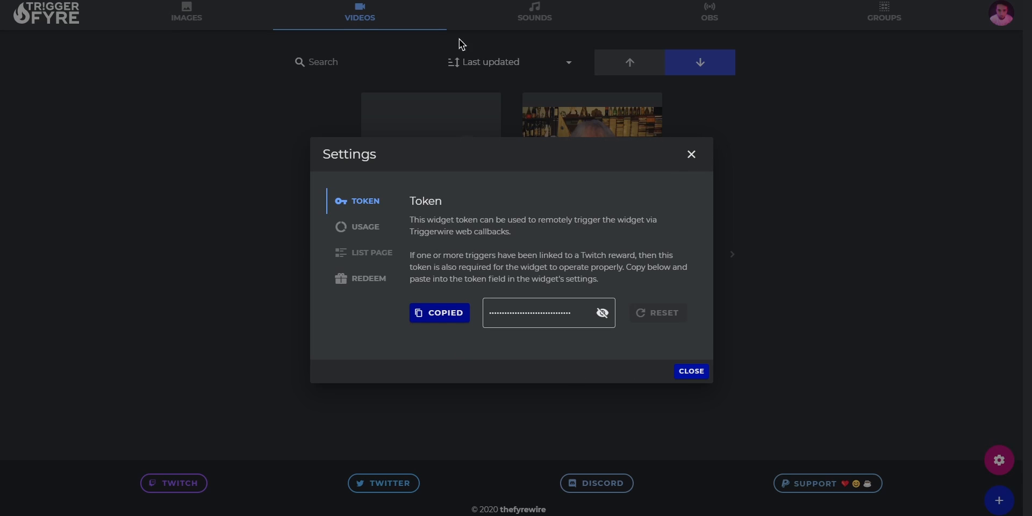
key(alt+Tab)
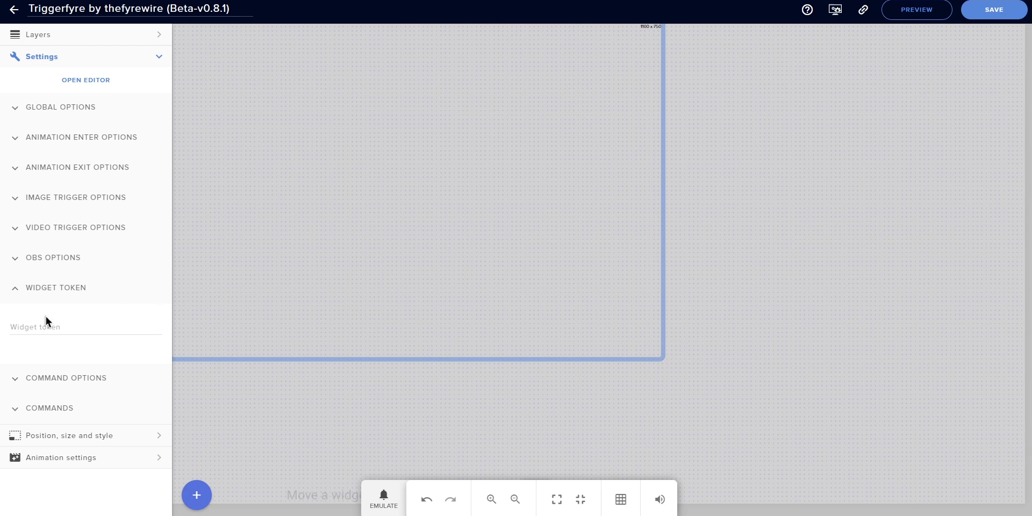
- Paste the copied token into the Widget token field and refresh the widget from Global Options
click(56, 327)
key(ctrl+v)
click(16, 113)
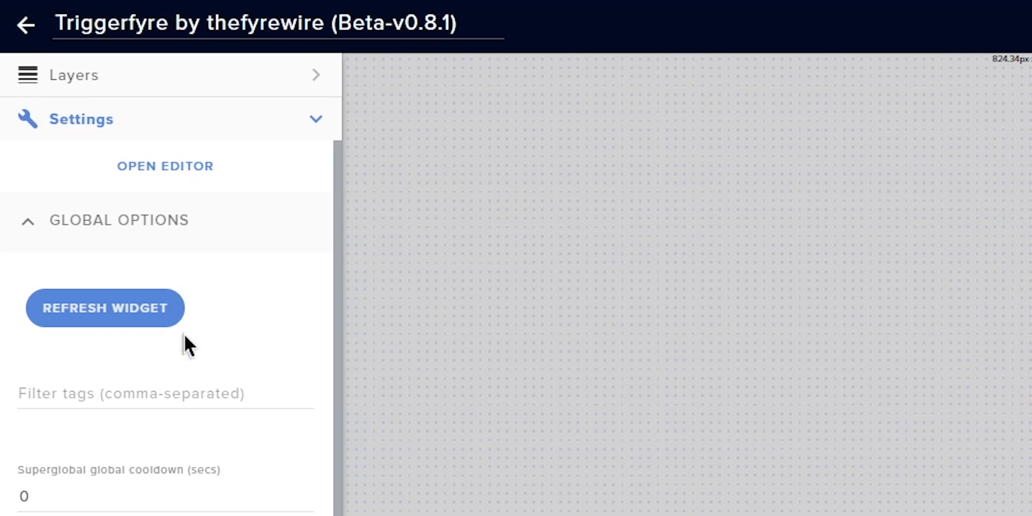
click(124, 326)
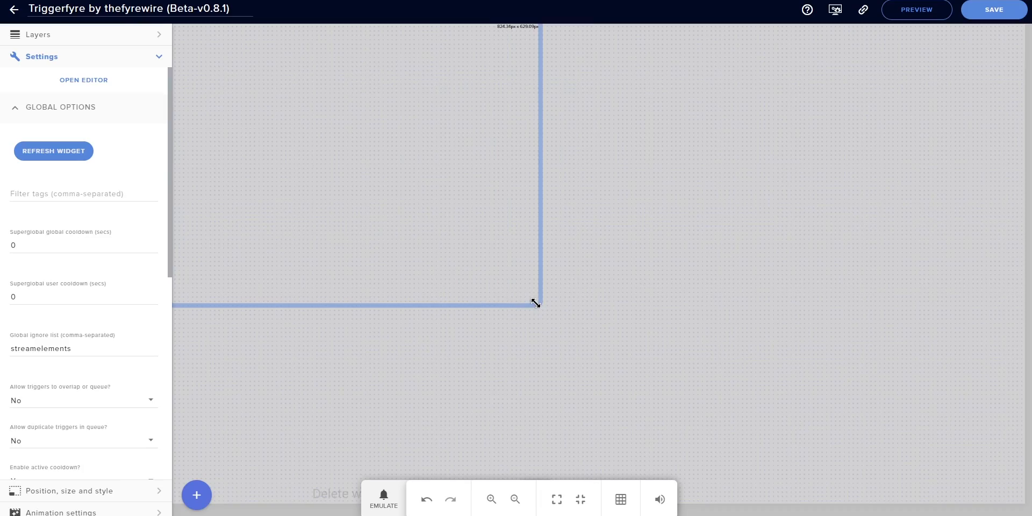
- Stretch the Triggerfyre widget from its corner to about 1919 × 1078 px at the canvas origin
drag(534, 302, 1022, 502)
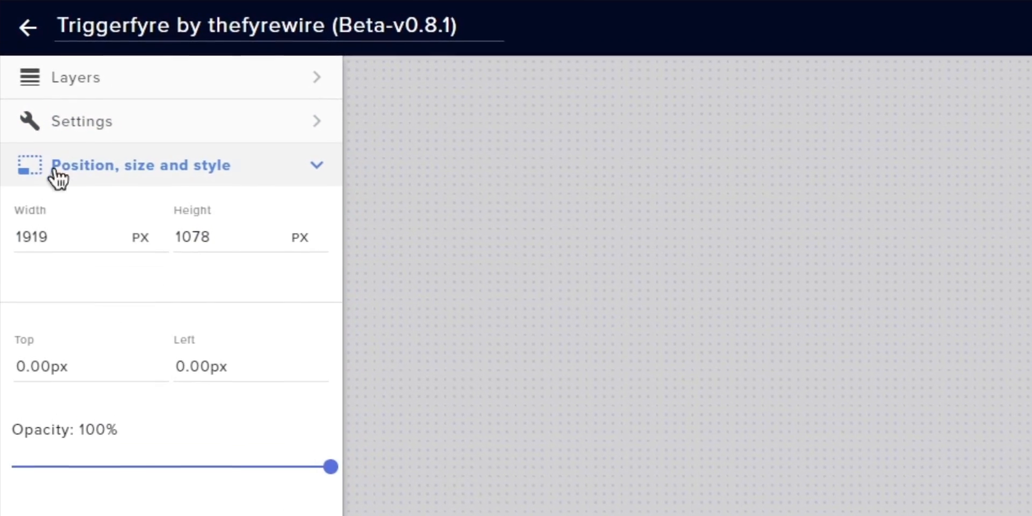
- Change the widget's width from 1919 to 1920 and height from 1078 to 1080
drag(88, 235, 1, 241)
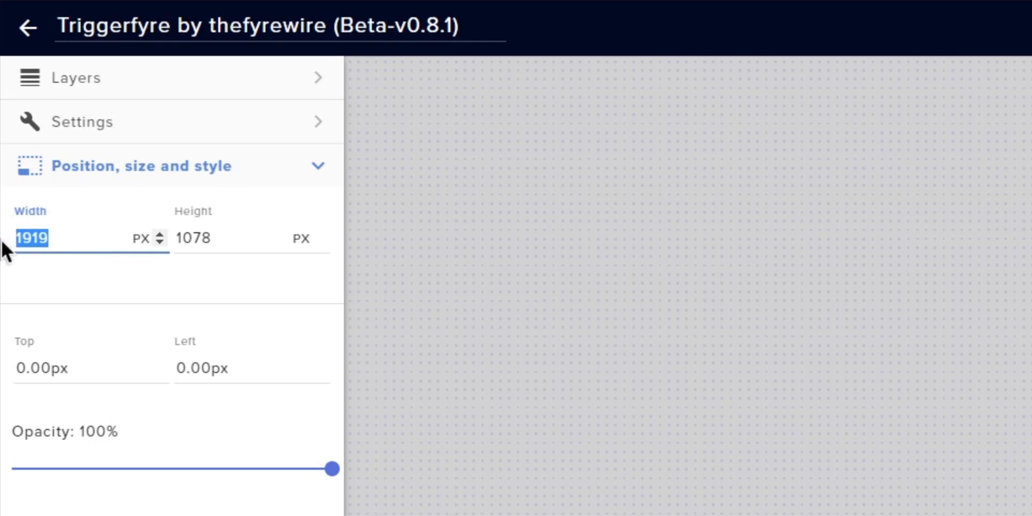
text(1920)
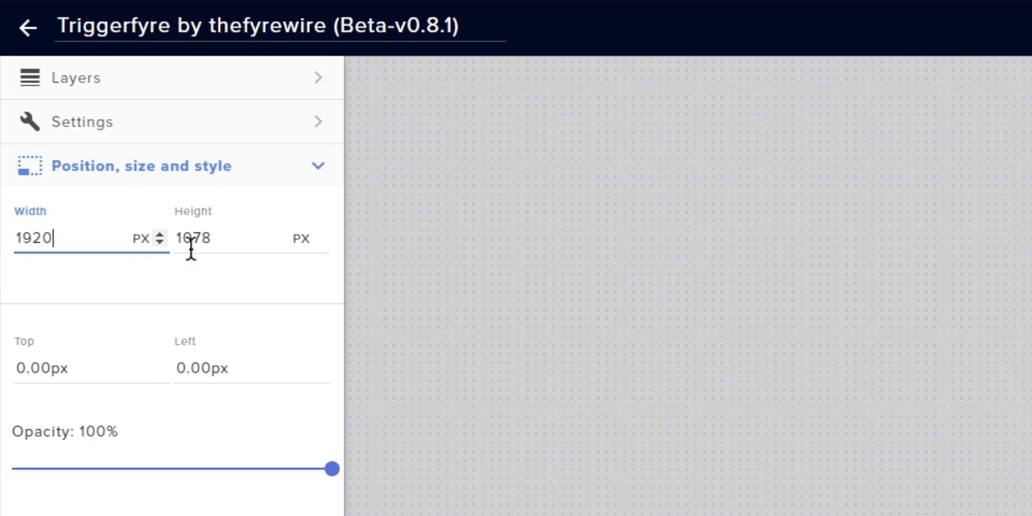
drag(243, 236, 127, 240)
text(1080)
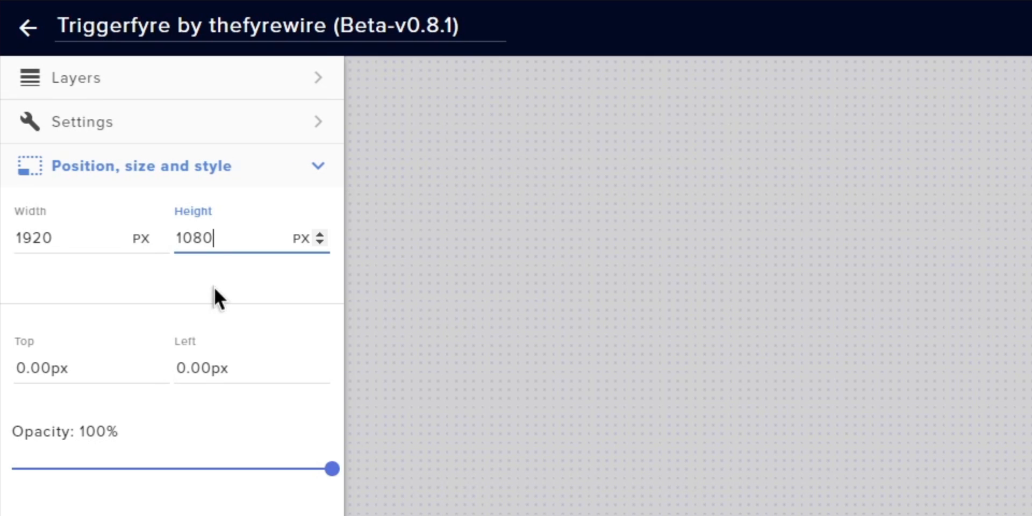
click(317, 168)
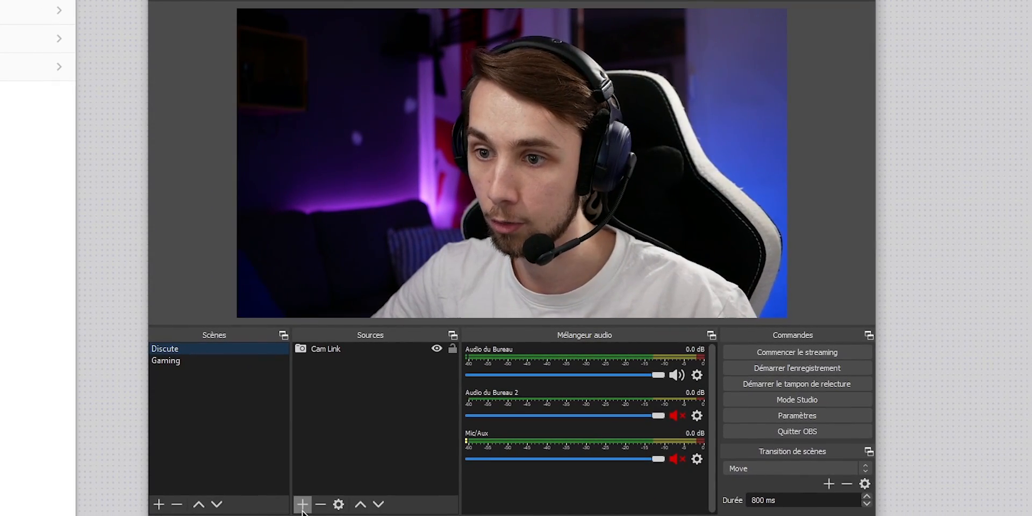
- Create a new Navigateur (browser) source named Triggerfyre in the Discute scene
click(302, 509)
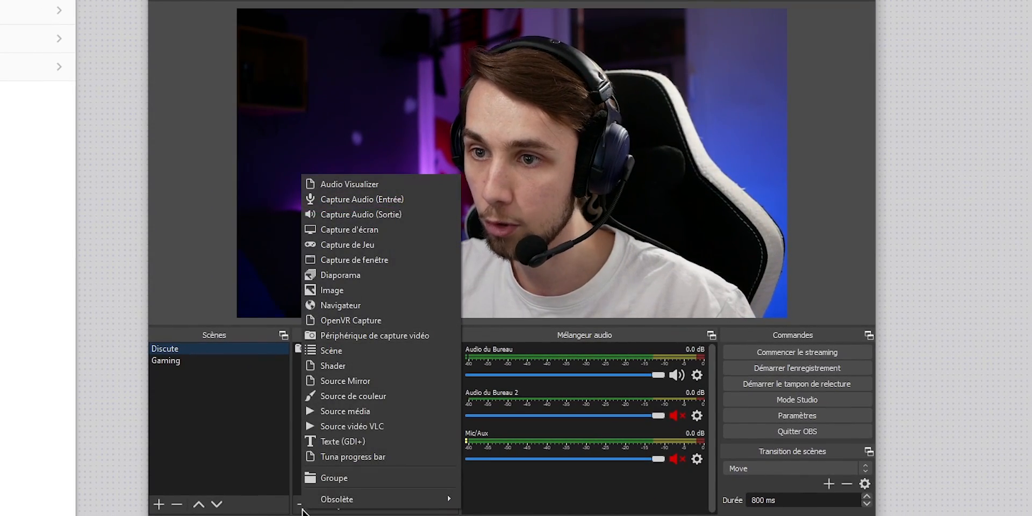
click(388, 306)
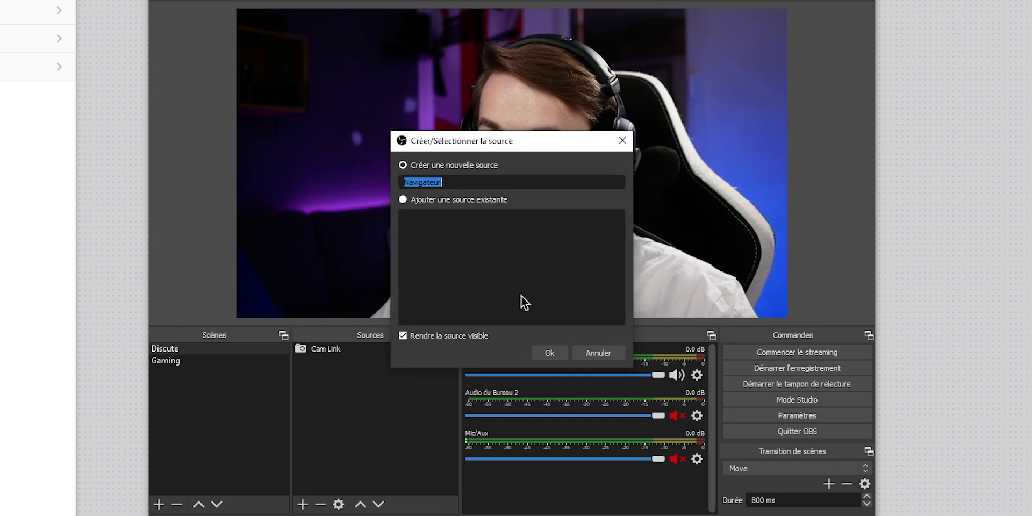
text(Triggerfy)
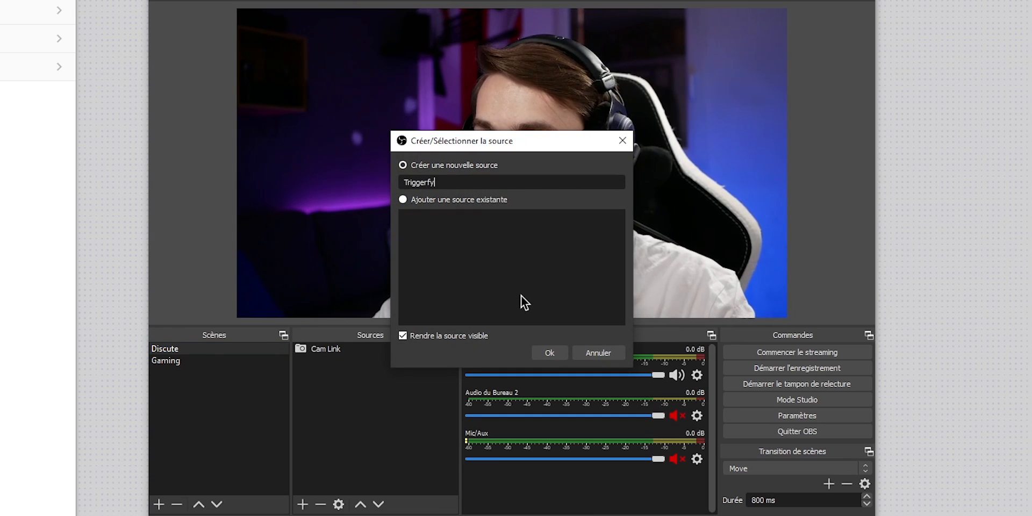
text(re)
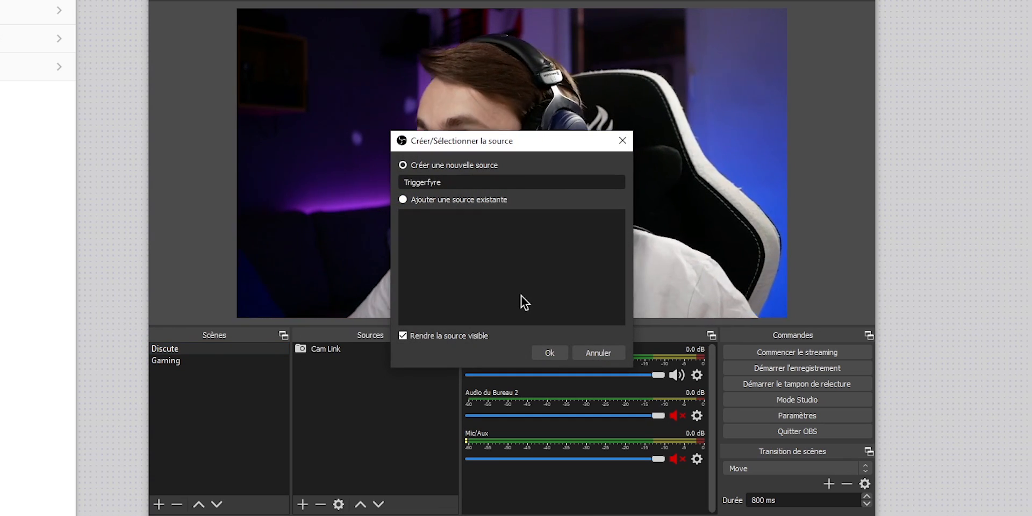
click(547, 353)
- Point the source at the pasted StreamElements overlay URL with Largeur 1920 and Hauteur 1080
drag(475, 316, 304, 320)
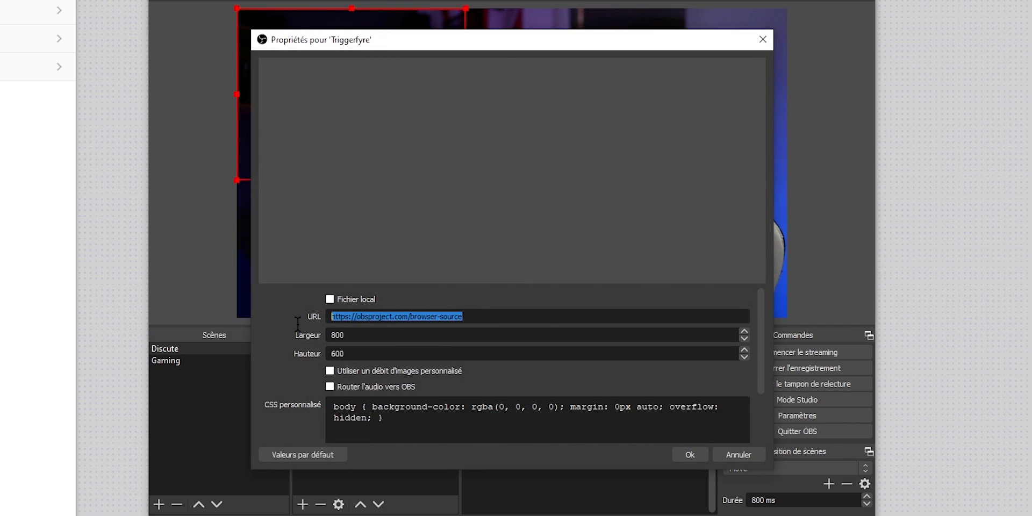
key(ctrl+v)
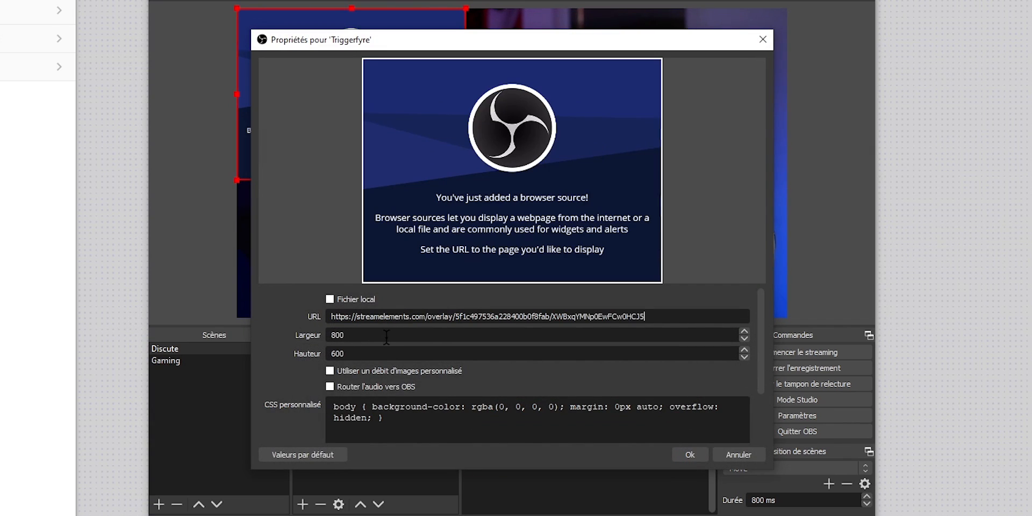
drag(390, 334, 283, 342)
text(1920)
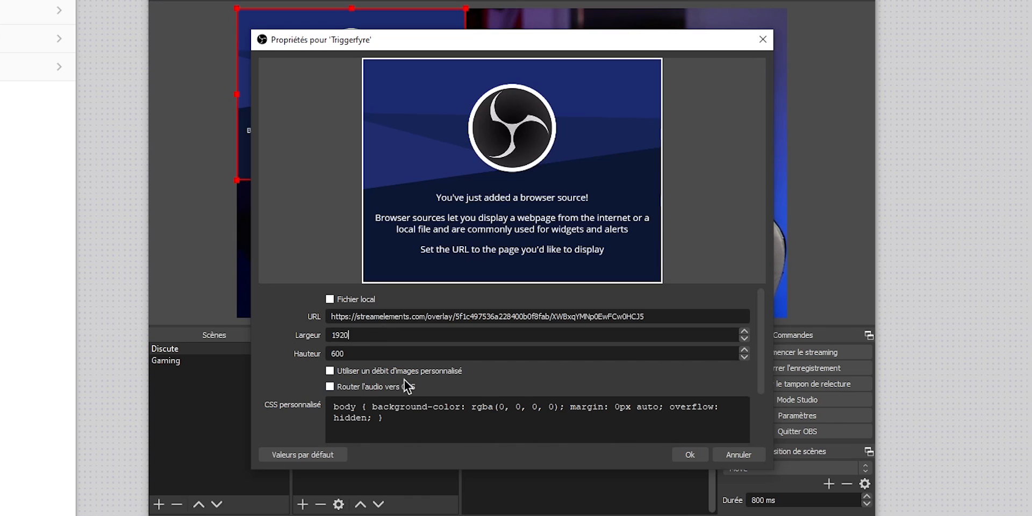
drag(387, 353, 298, 361)
text(1080)
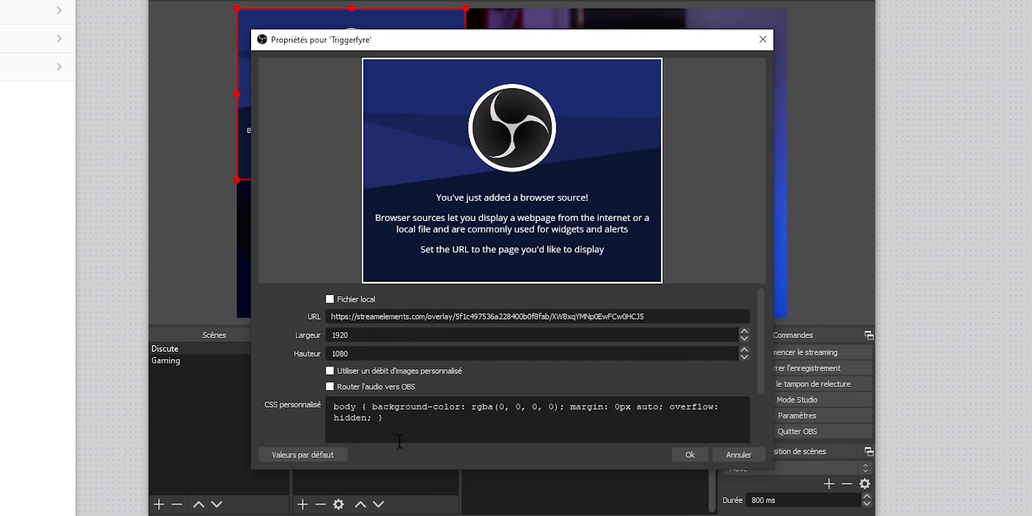
click(688, 455)
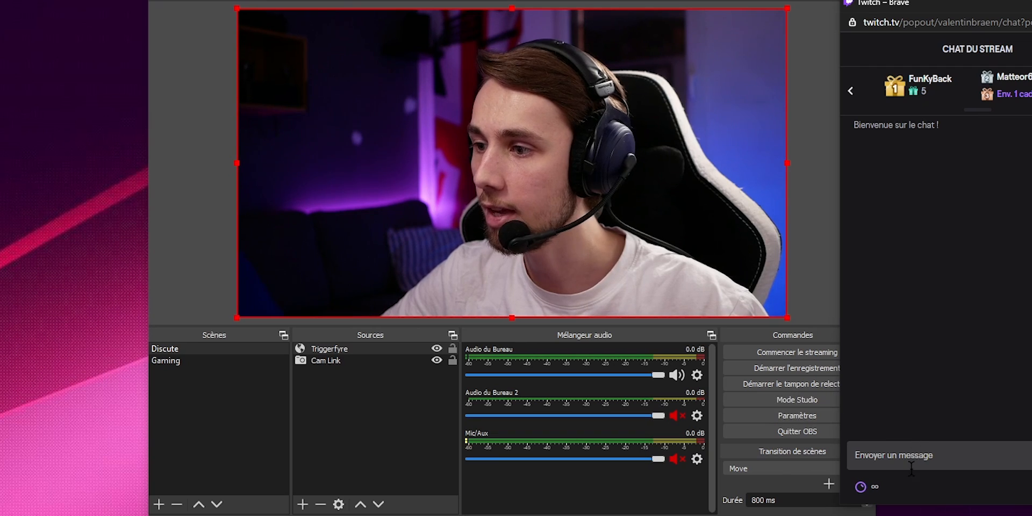
- Redeem the Pingu reward from the popout chat's channel-points list
click(860, 487)
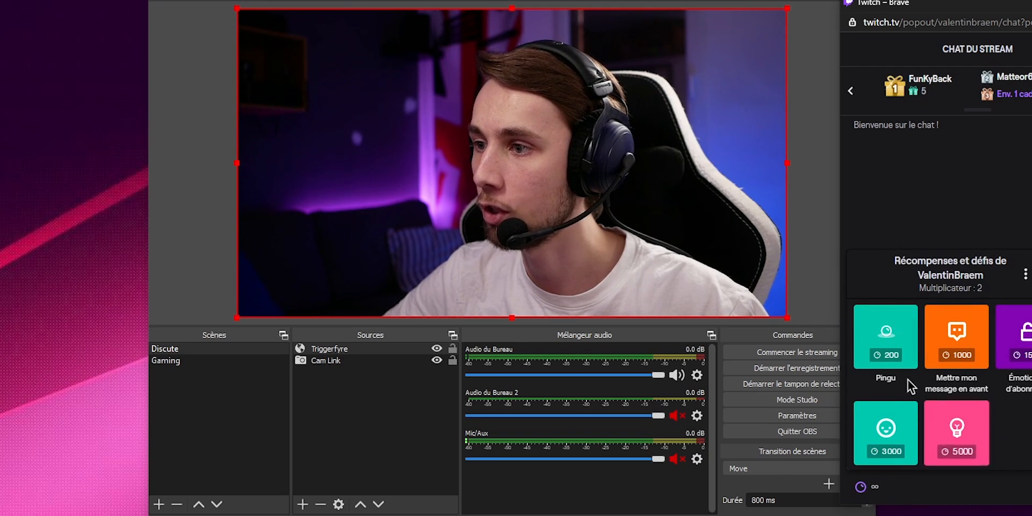
click(887, 351)
click(948, 451)
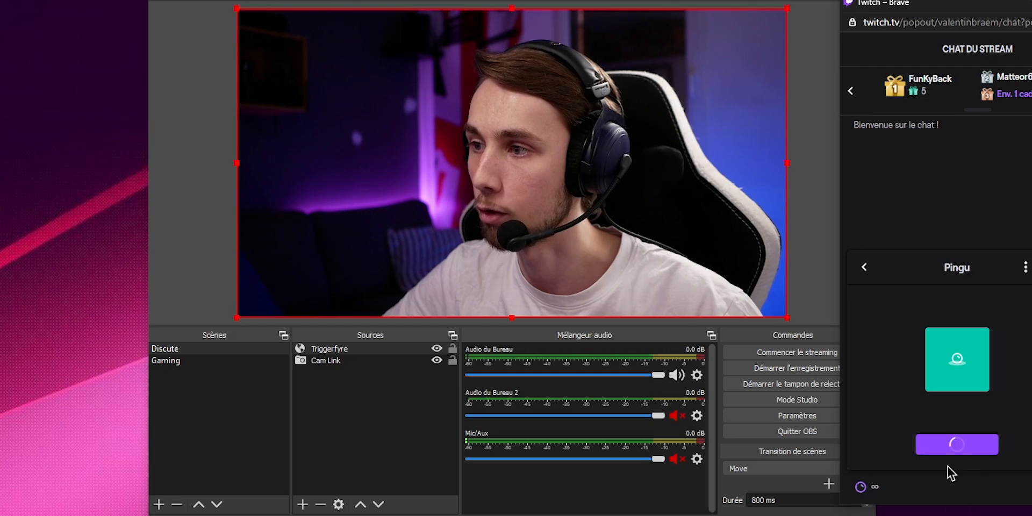